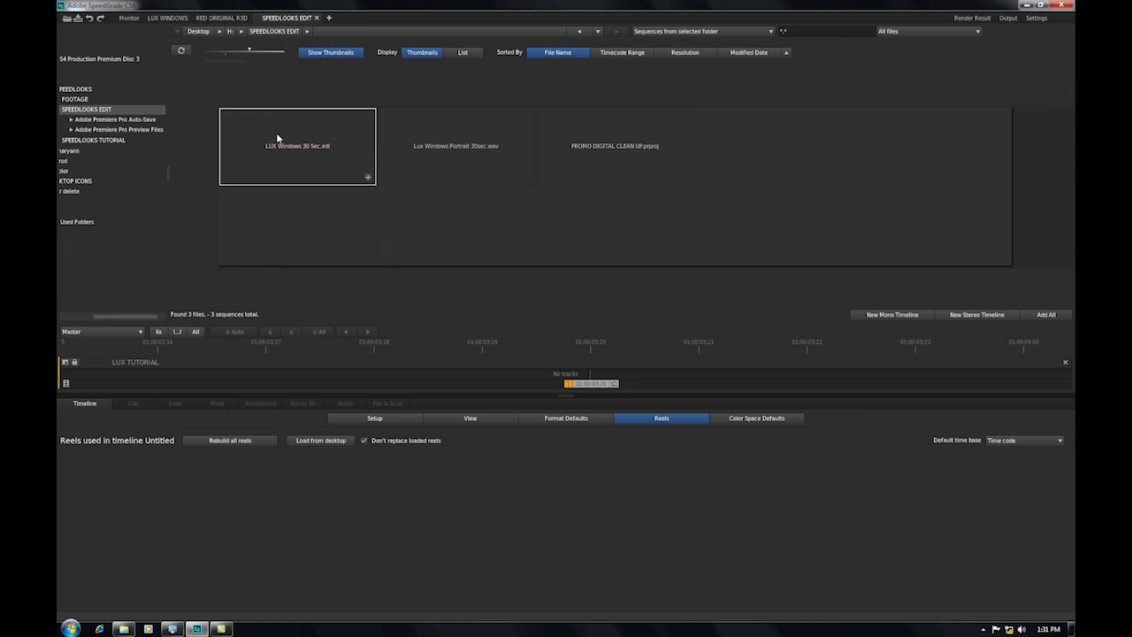
Load LUX Windows 30 Sec.edl into the timeline and inspect the reels it uses
left_click(368, 177)
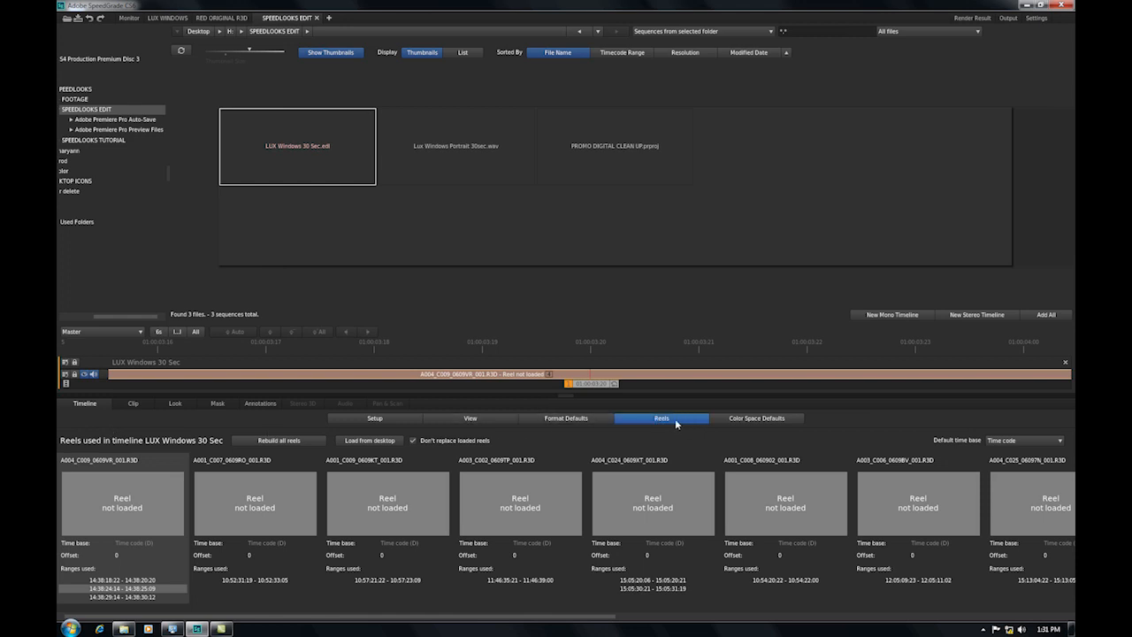
mouse_move(162, 530)
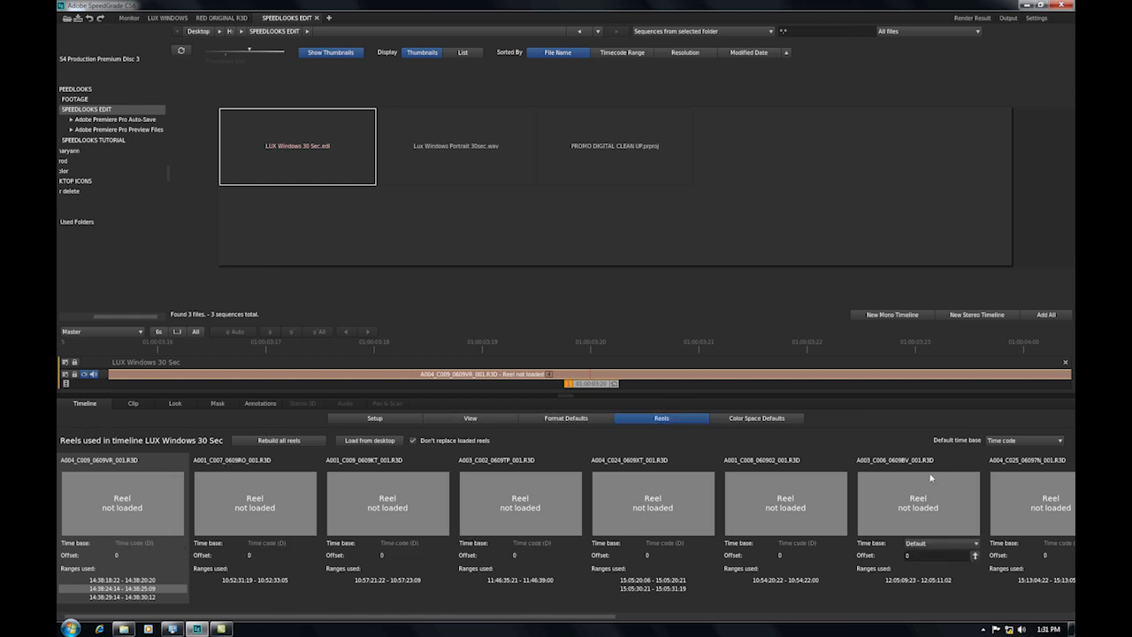
mouse_move(305, 525)
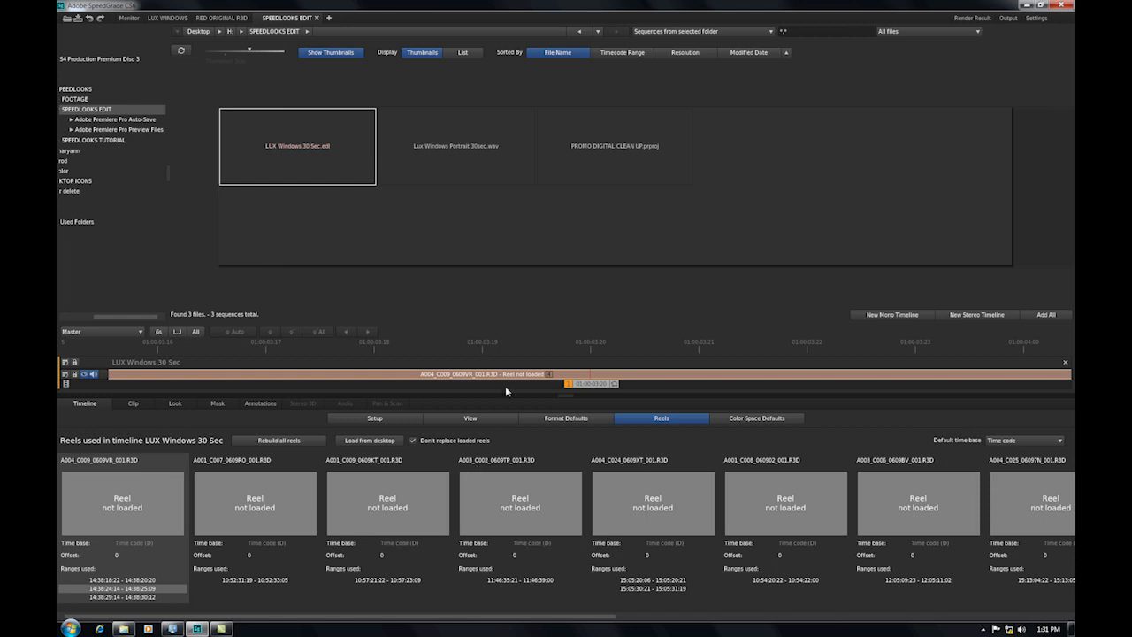
Show the RED ORIGINAL R3D footage with its sequences listed from folder + subtree
left_click(230, 18)
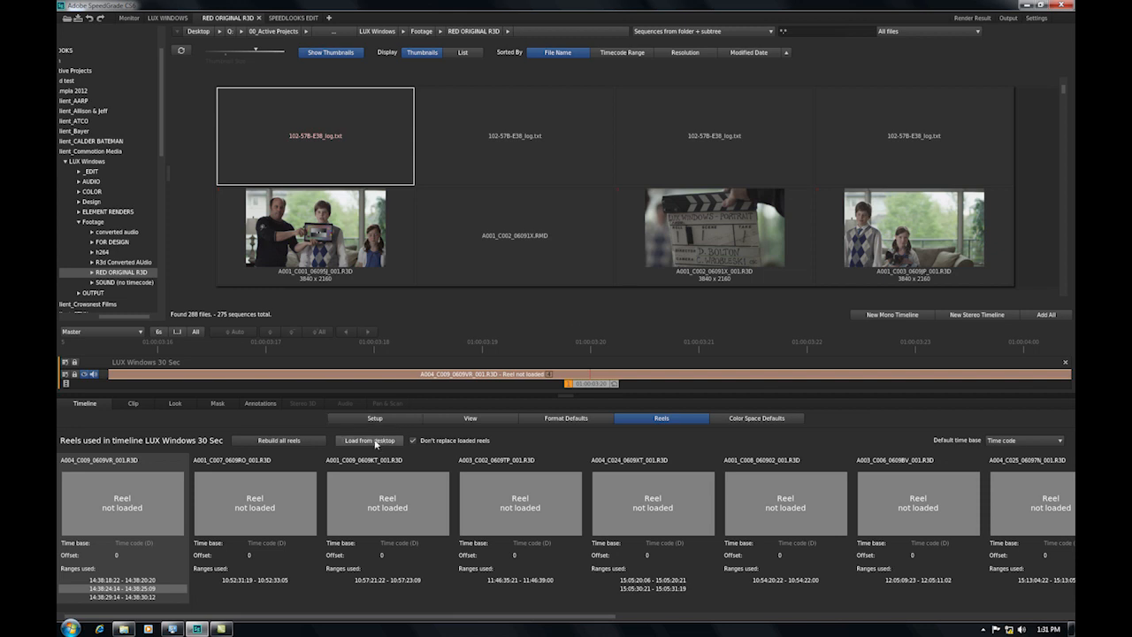
mouse_move(368, 453)
scroll(1064, 99, "down", 3)
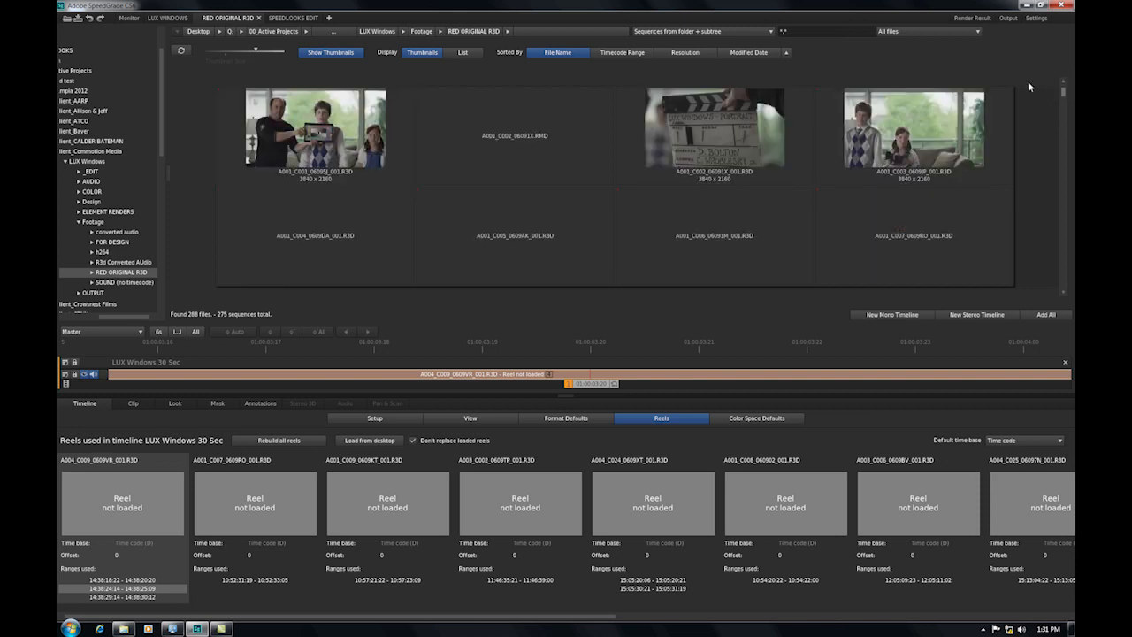
left_click(768, 34)
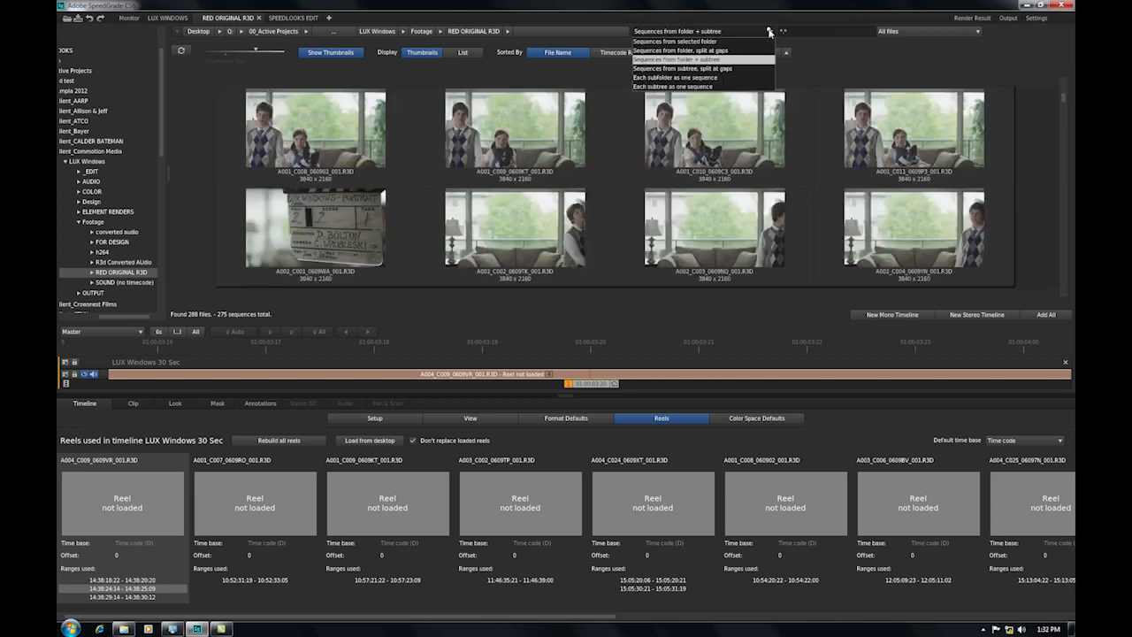
left_click(702, 61)
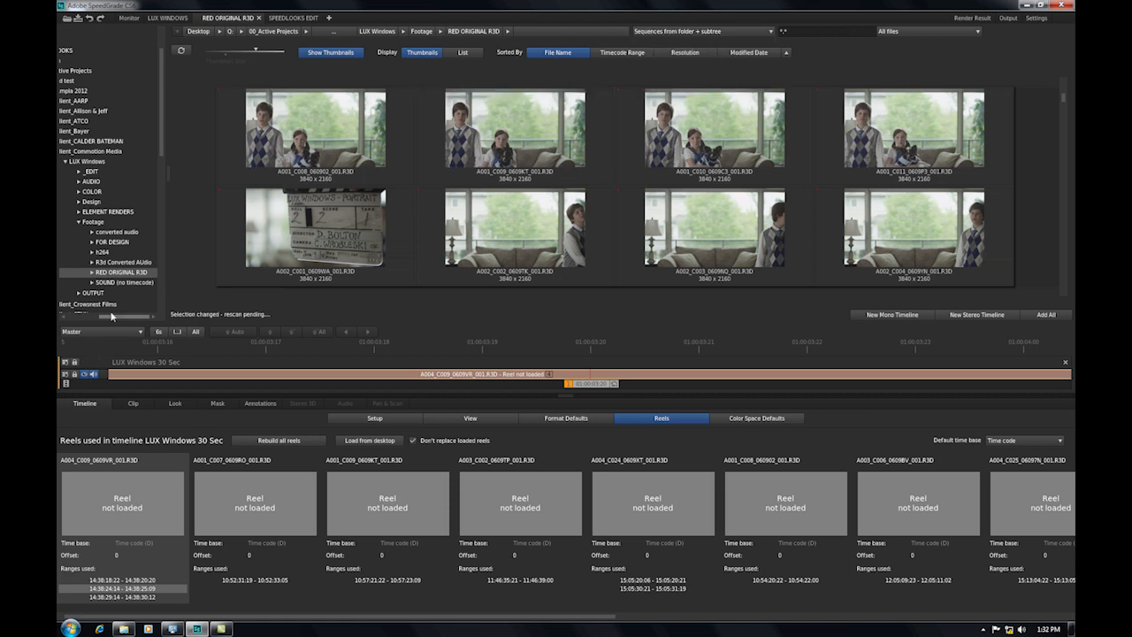
Check the subfolders of RED ORIGINAL R3D and load the timeline's missing reels from the desktop footage
left_click(93, 273)
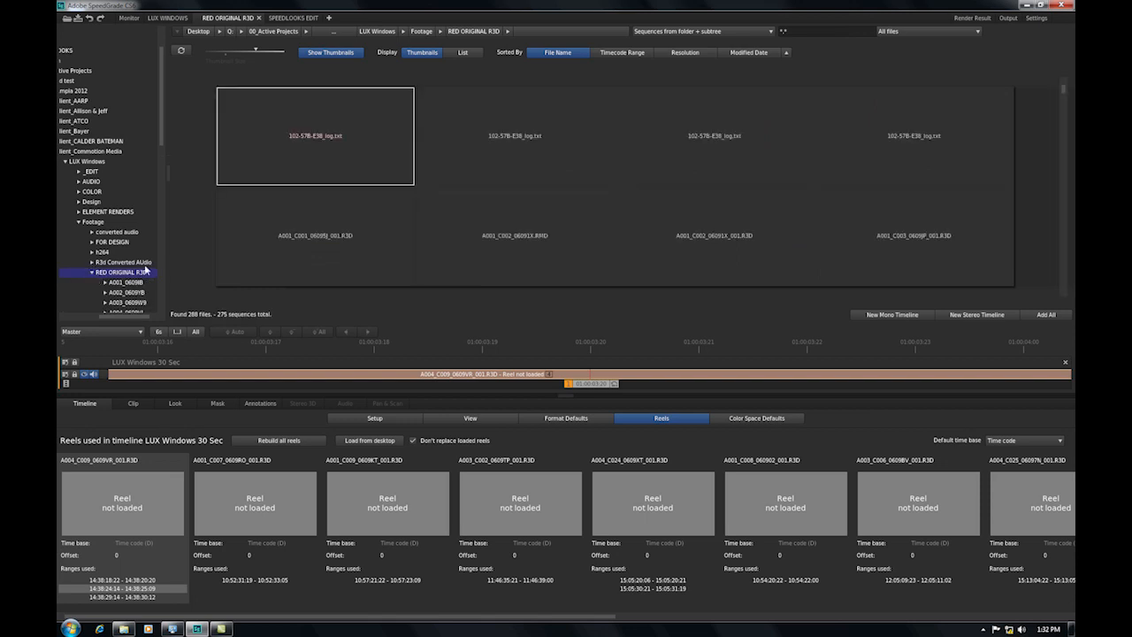
left_click_drag(159, 144, 157, 167)
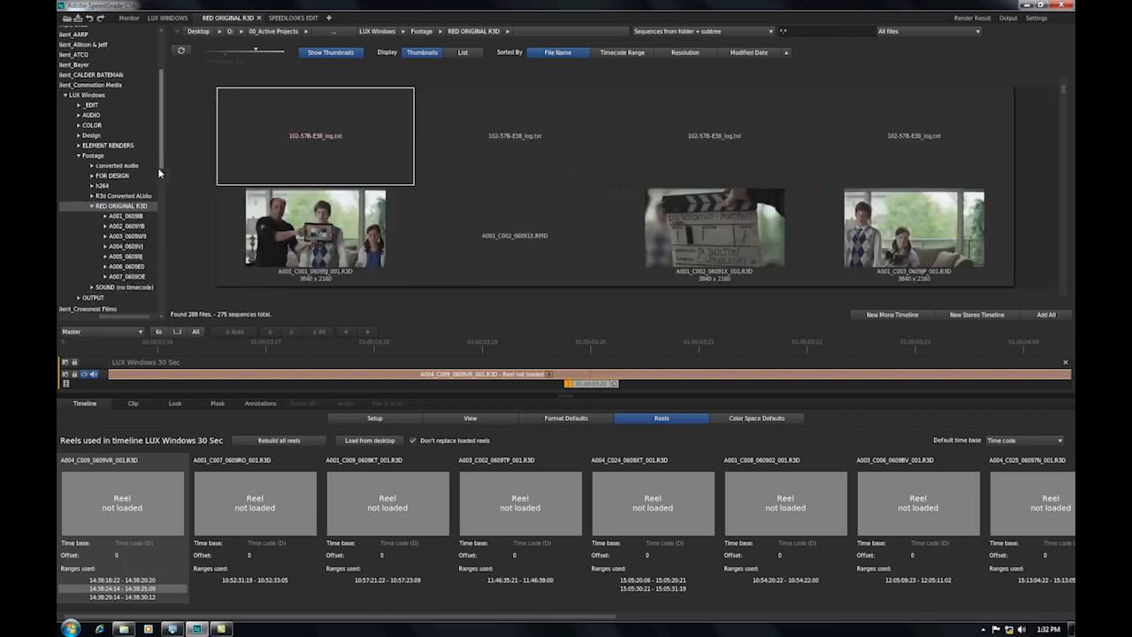
left_click(93, 207)
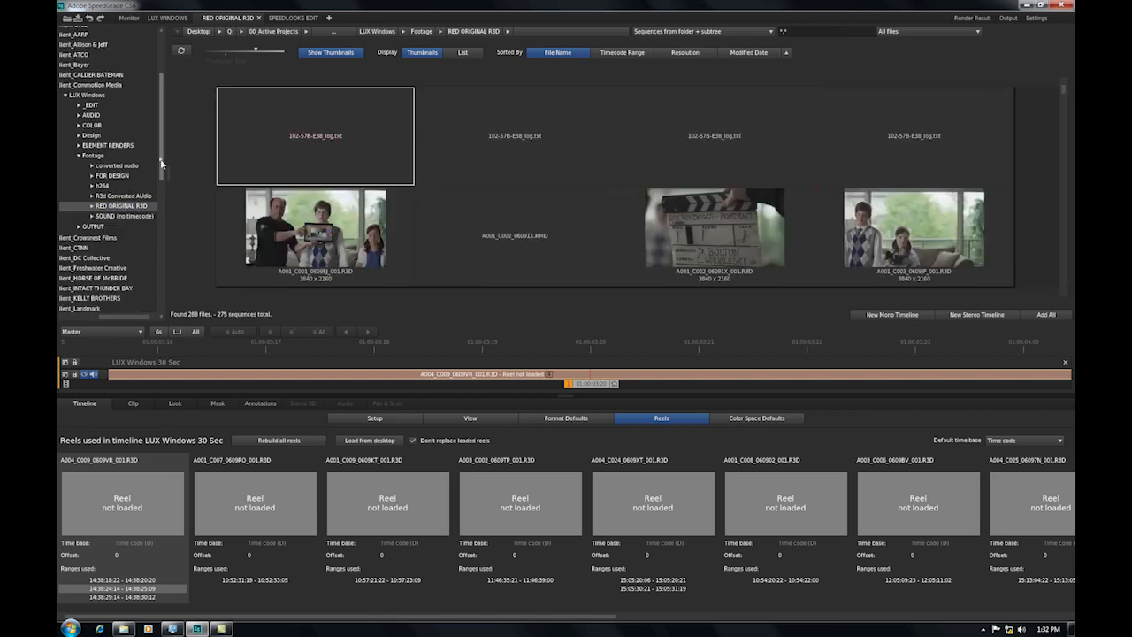
left_click_drag(160, 150, 158, 112)
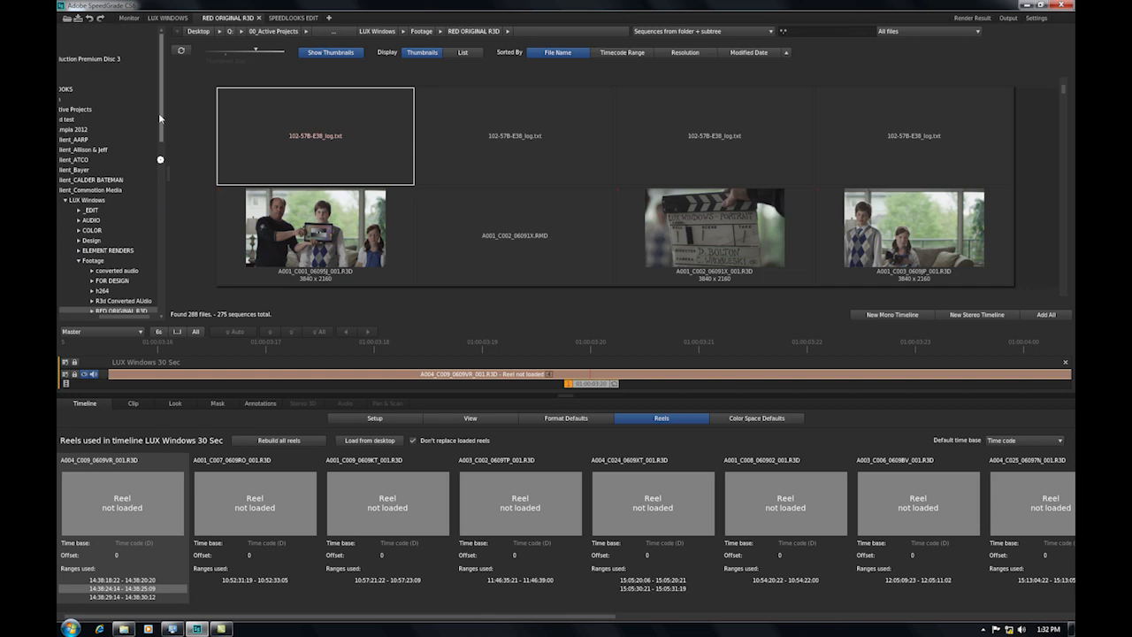
left_click(369, 442)
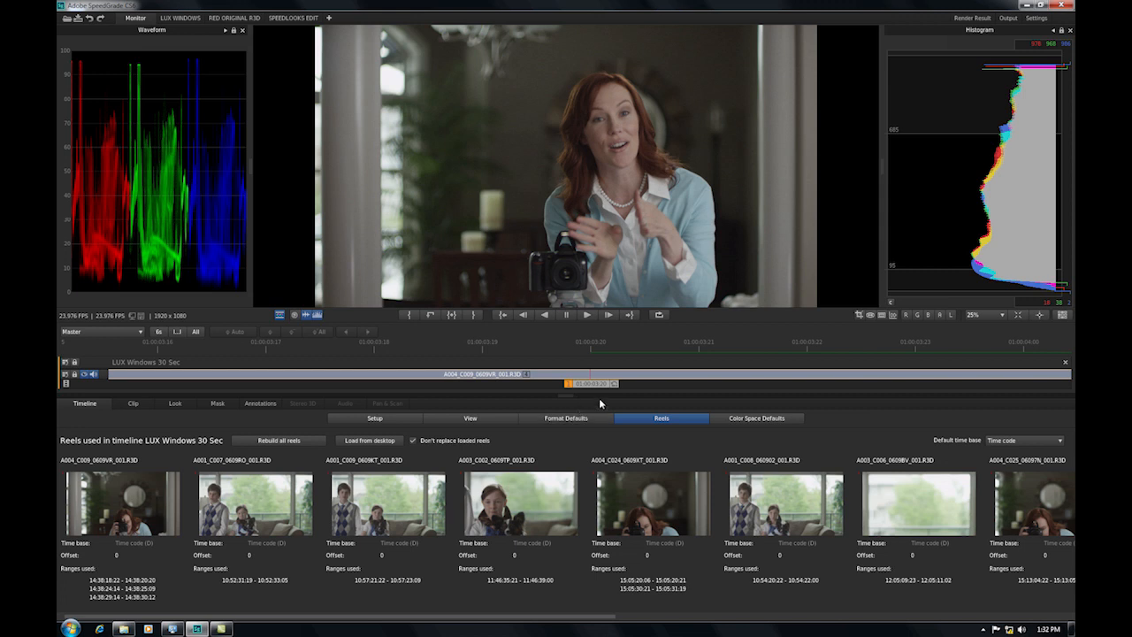
Scrub through the conformed timeline and examine its shots, from close-up to the full edit
scroll(593, 386, "down", 2)
key("ctrl+minus")
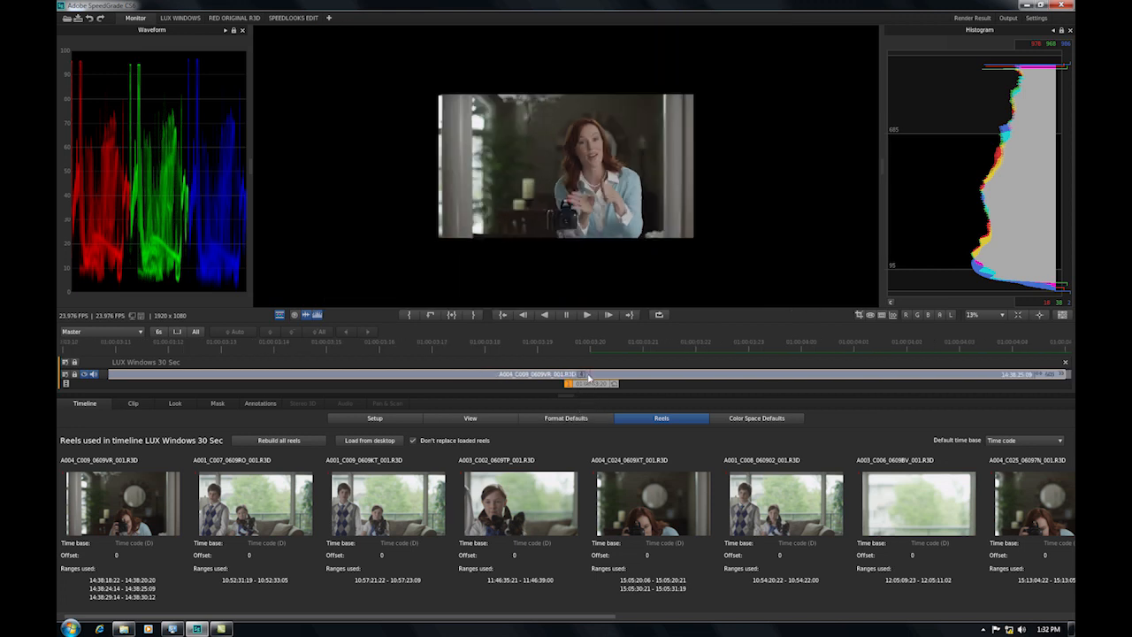
left_click_drag(556, 391, 542, 340)
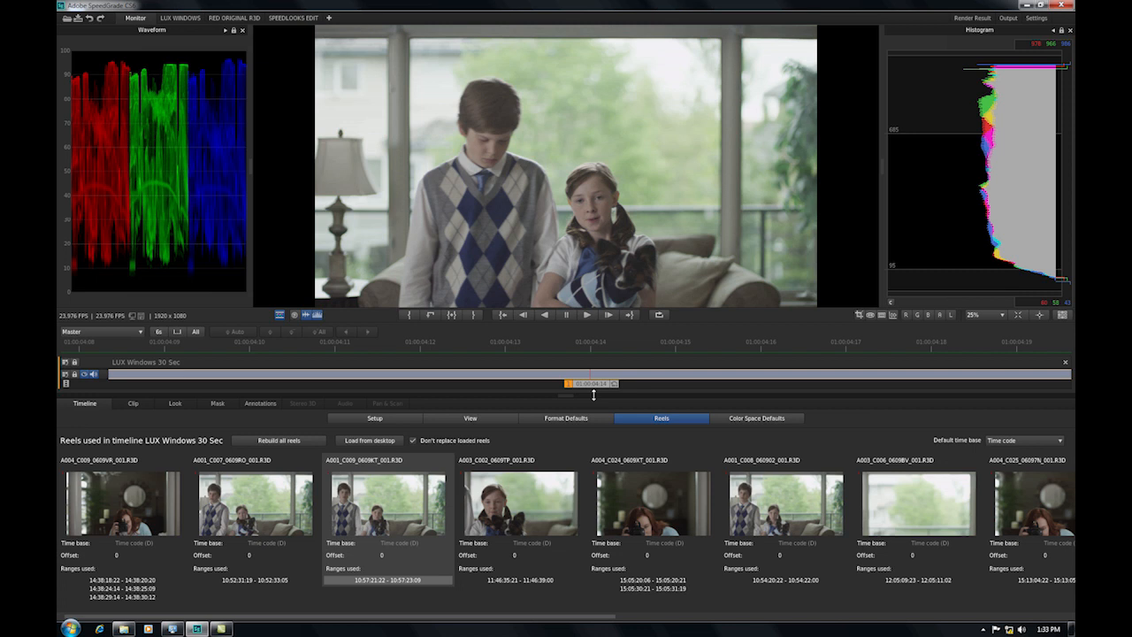
key("Home")
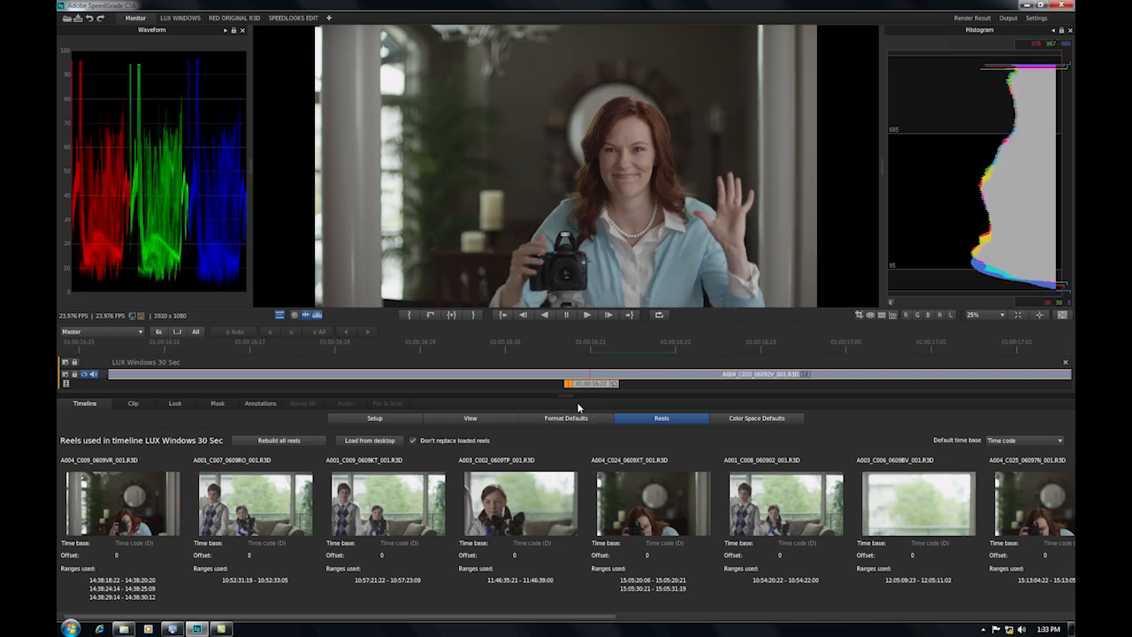
scroll(607, 373, "down", 5)
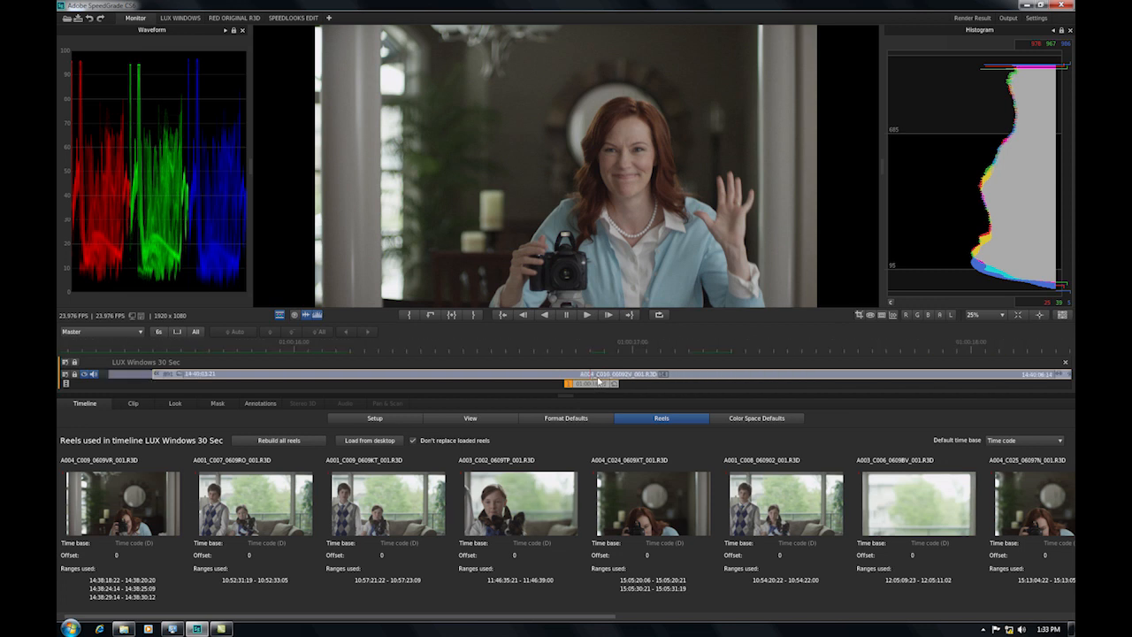
scroll(591, 375, "down", 5)
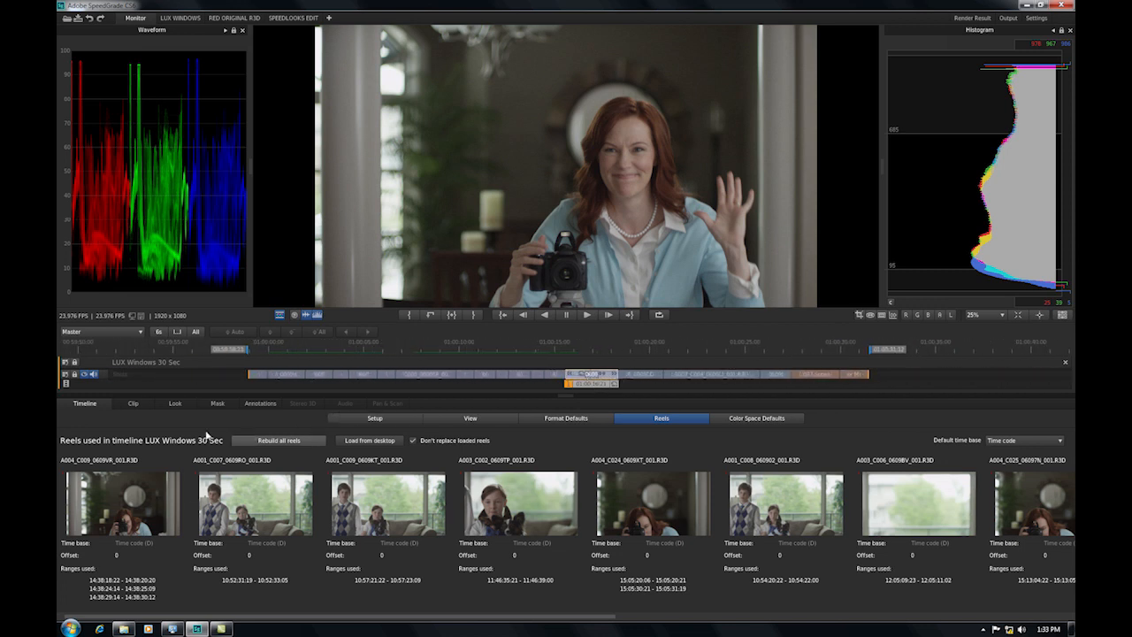
Extract the video track's grading into three separate grading tracks and add a grading clip spanning the whole timeline above them
left_click(381, 419)
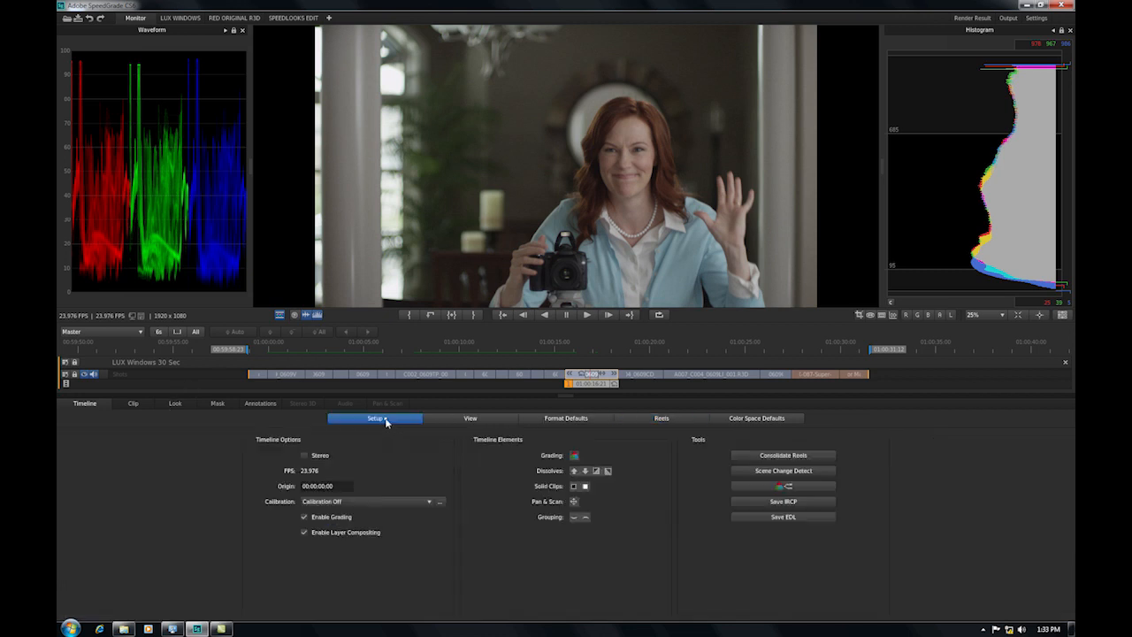
left_click(784, 485)
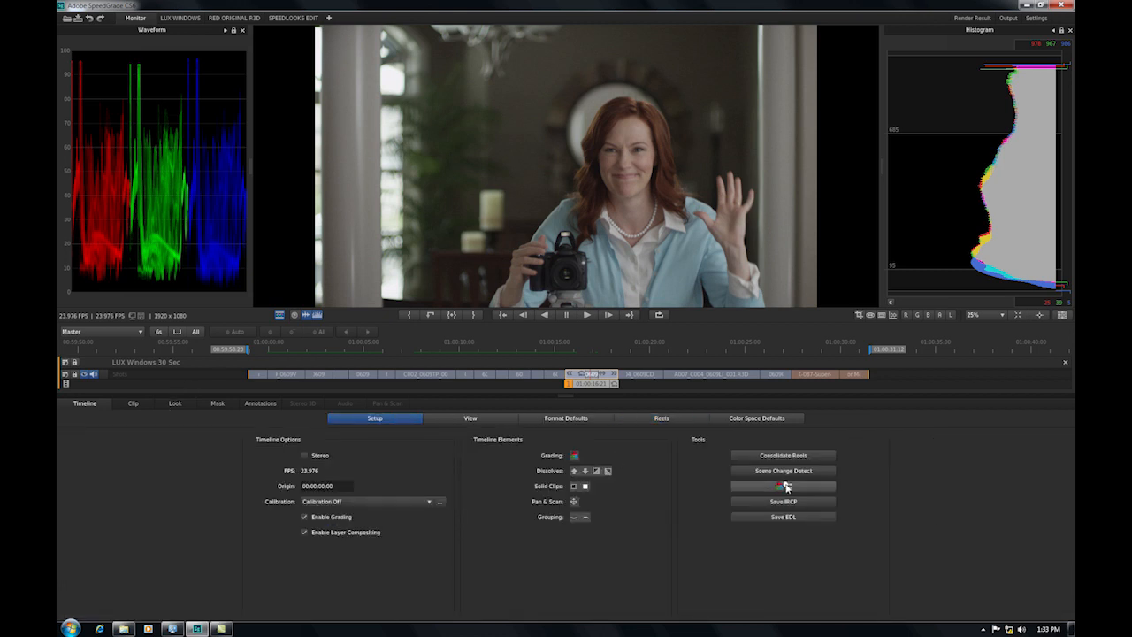
left_click(786, 487)
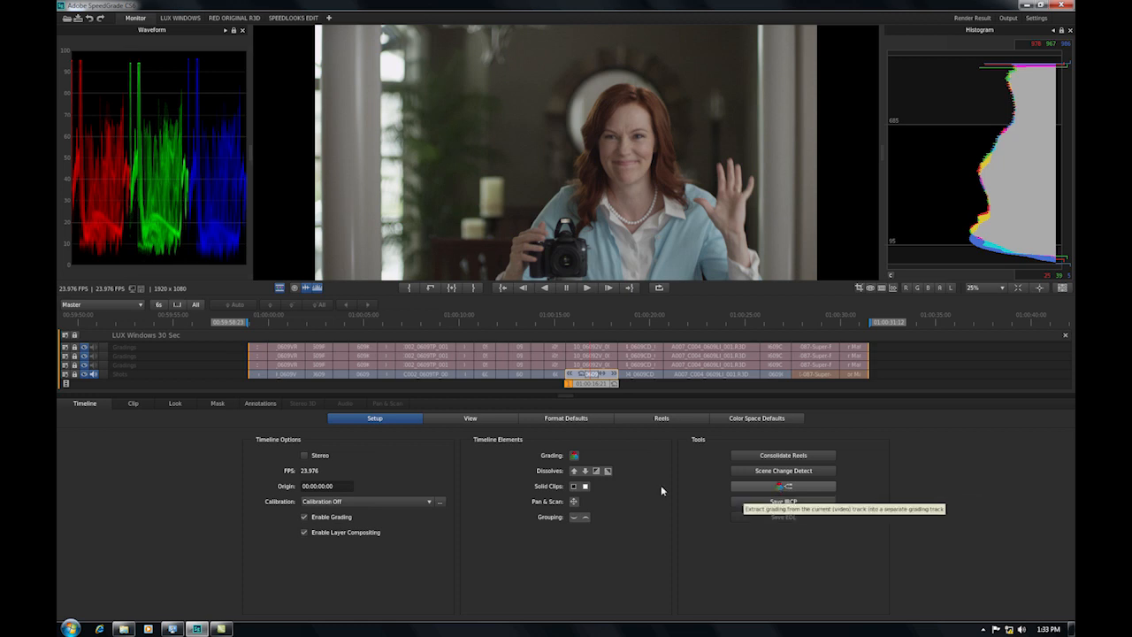
left_click_drag(575, 457, 864, 389)
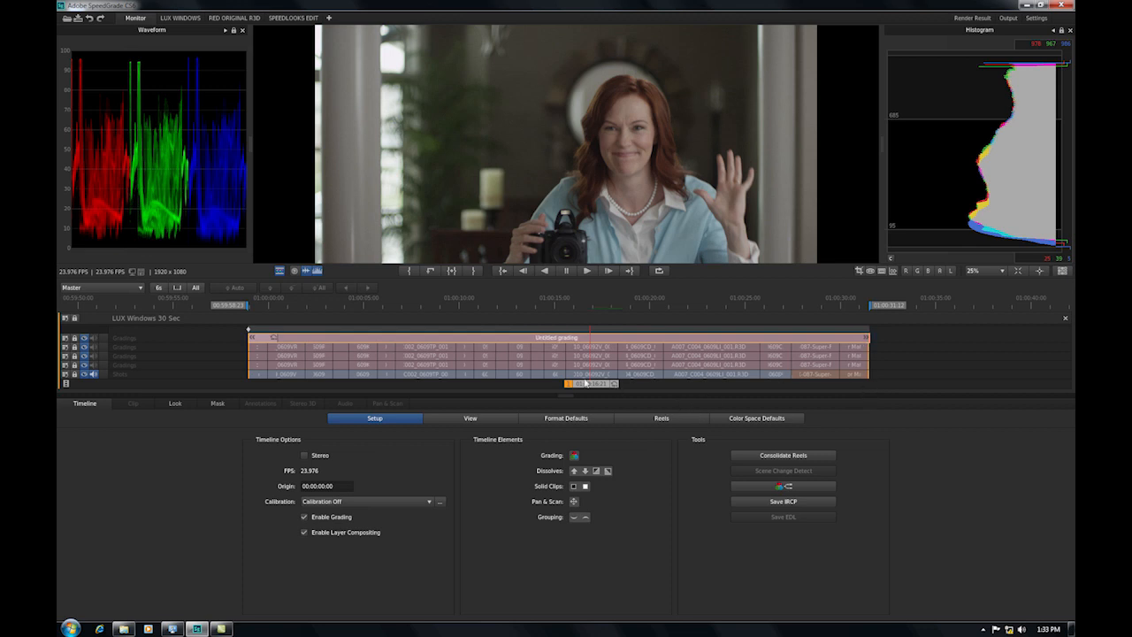
Select the shot of the boy and girl and change the R3D format defaults to "Use the settings below"
left_click_drag(593, 383, 519, 397)
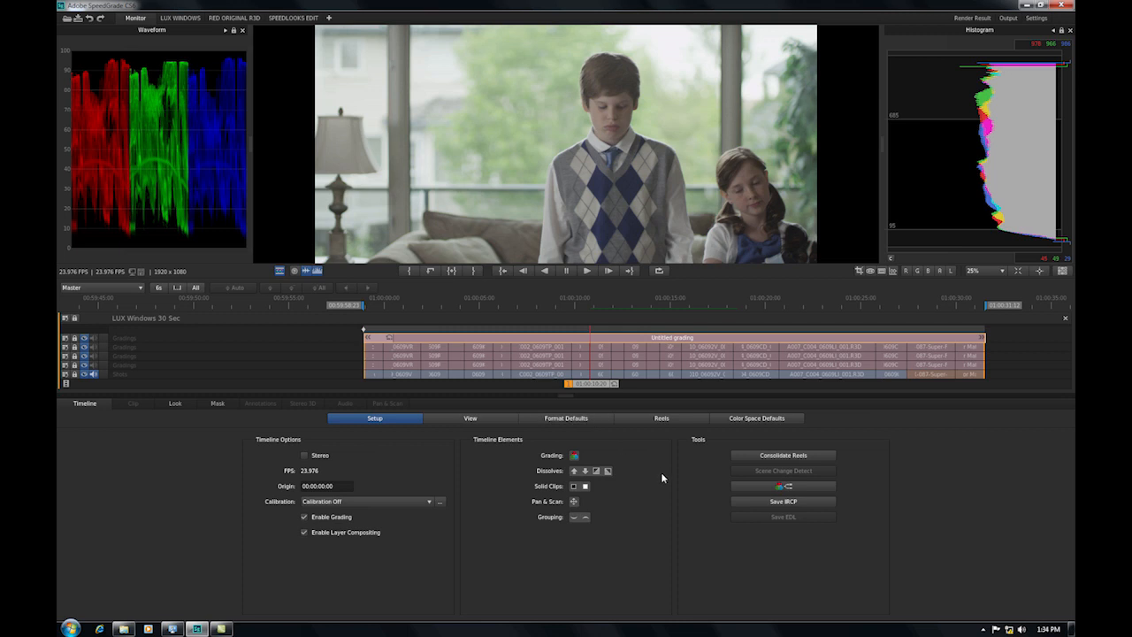
left_click(581, 376)
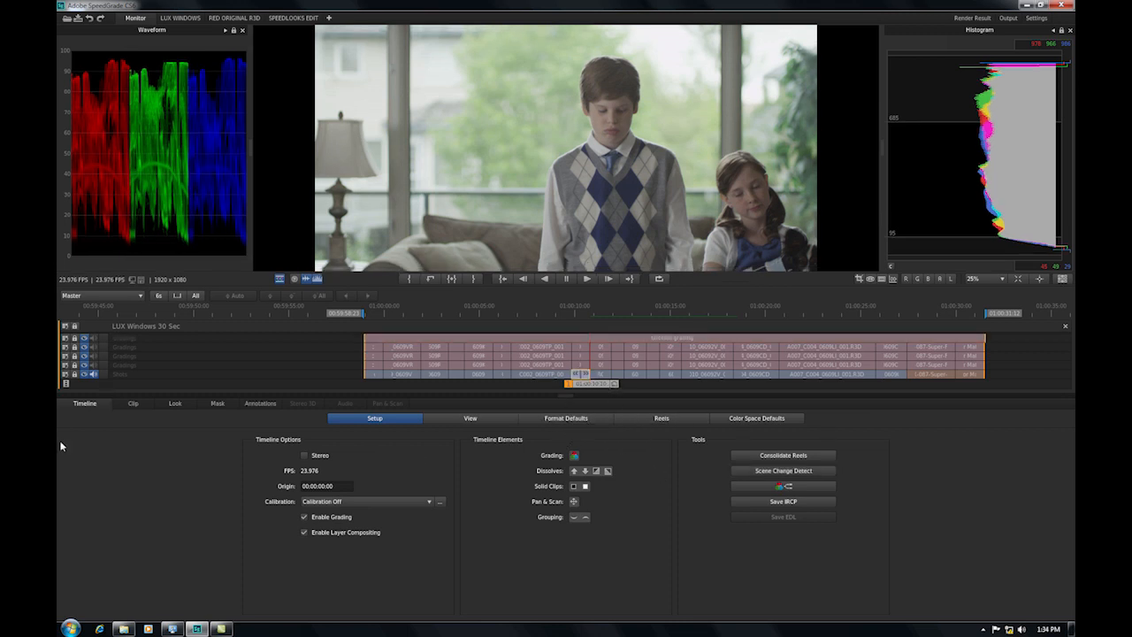
left_click(583, 421)
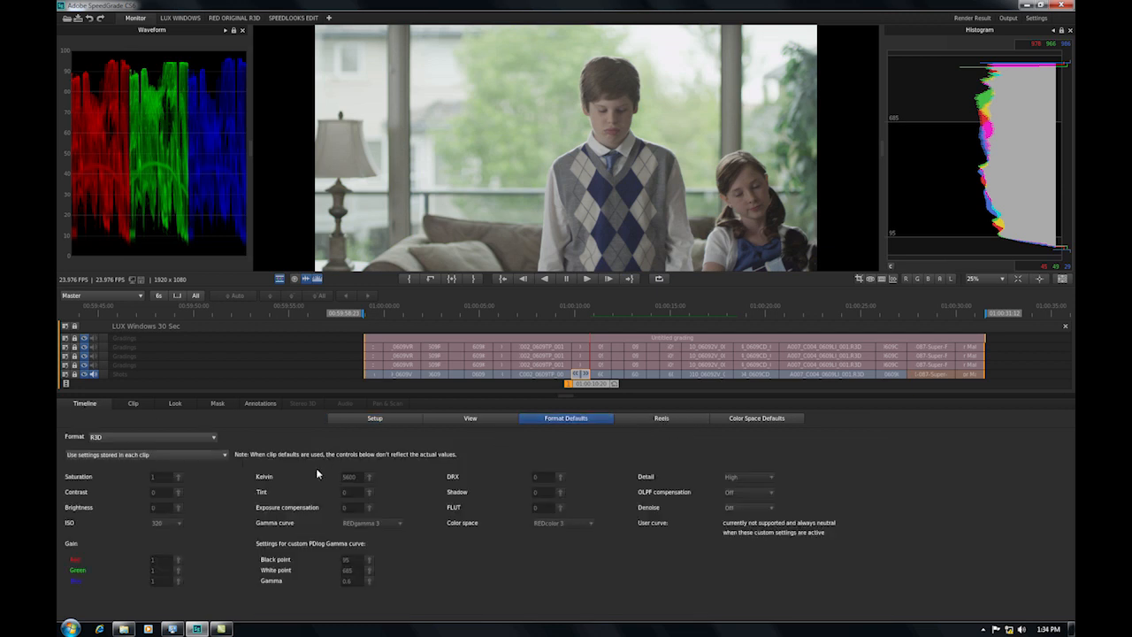
left_click(99, 437)
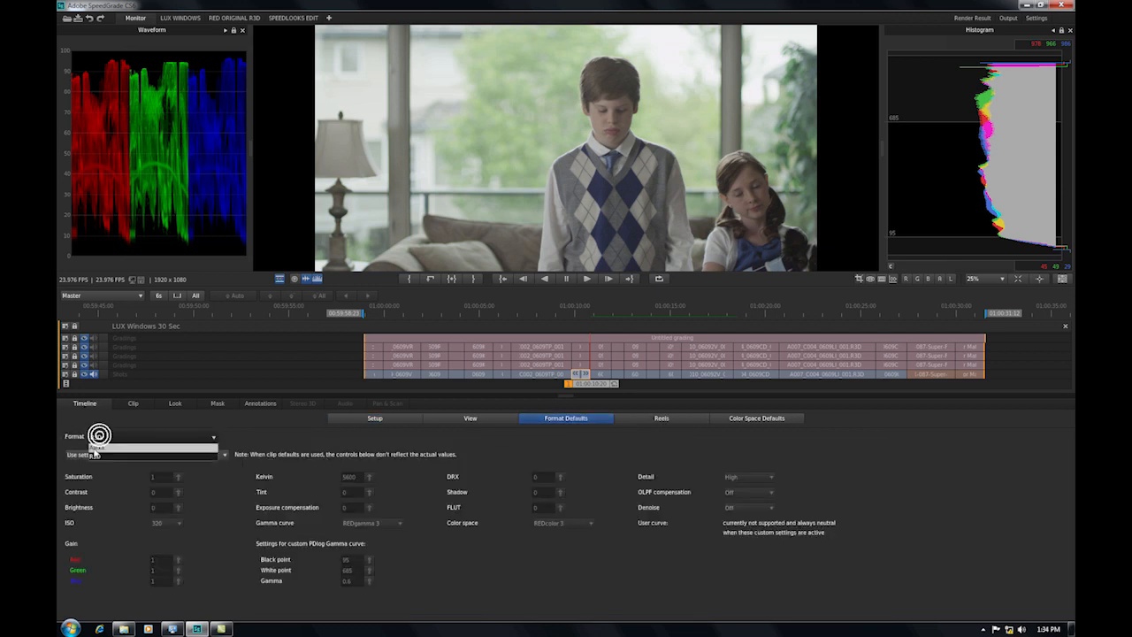
left_click(97, 458)
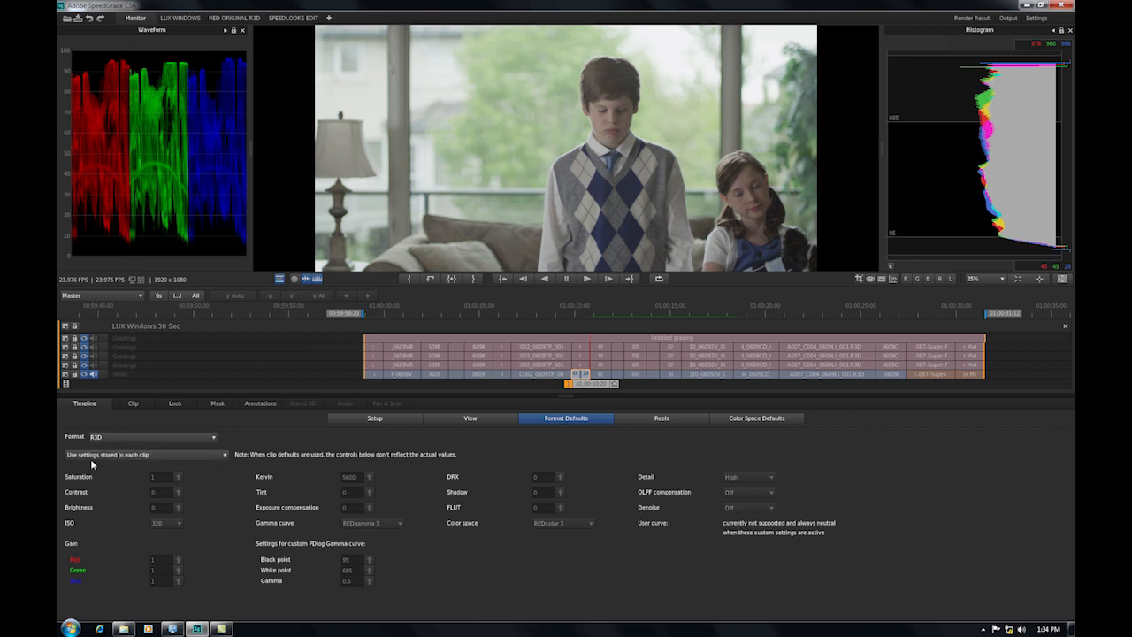
left_click(224, 455)
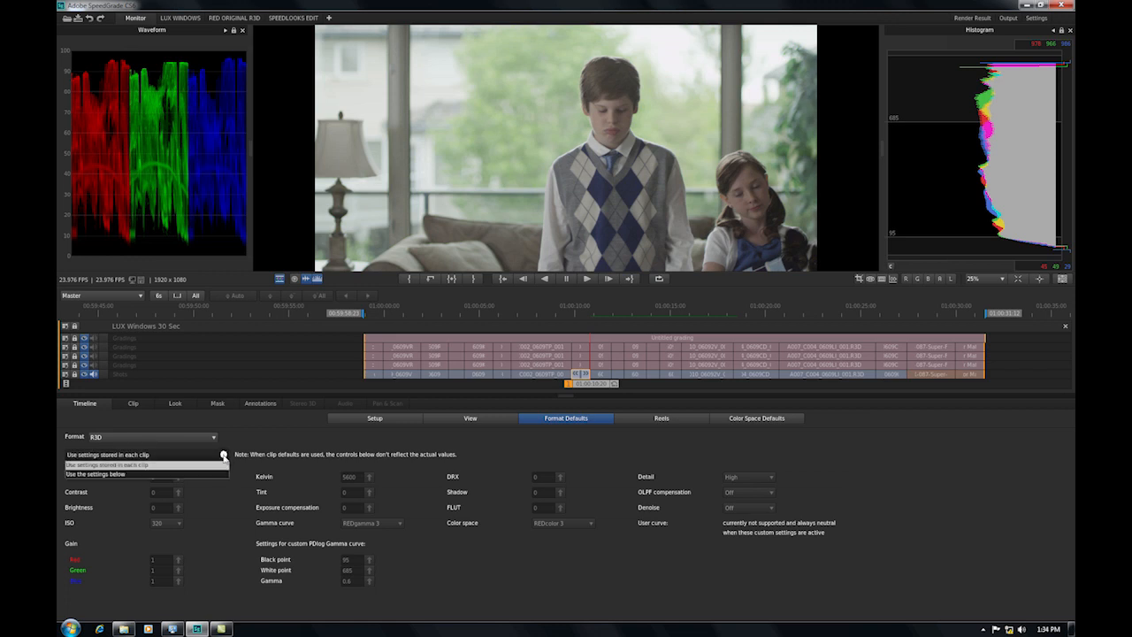
left_click(109, 474)
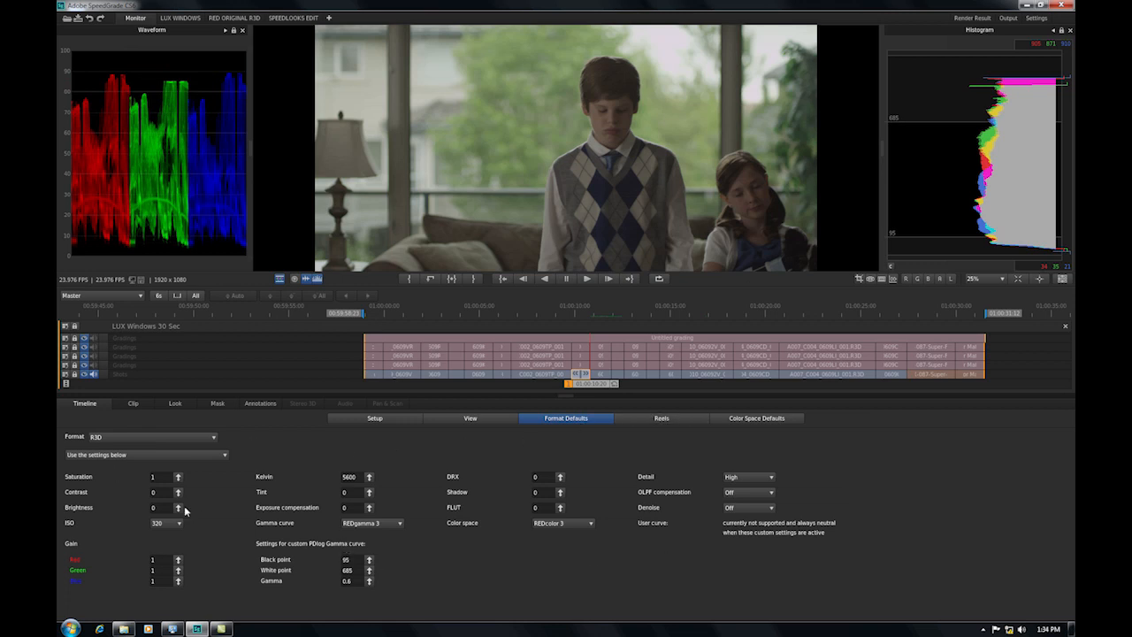
Set the R3D gamma curve to REDlog Film and review the flattened footage along the timeline
left_click(388, 525)
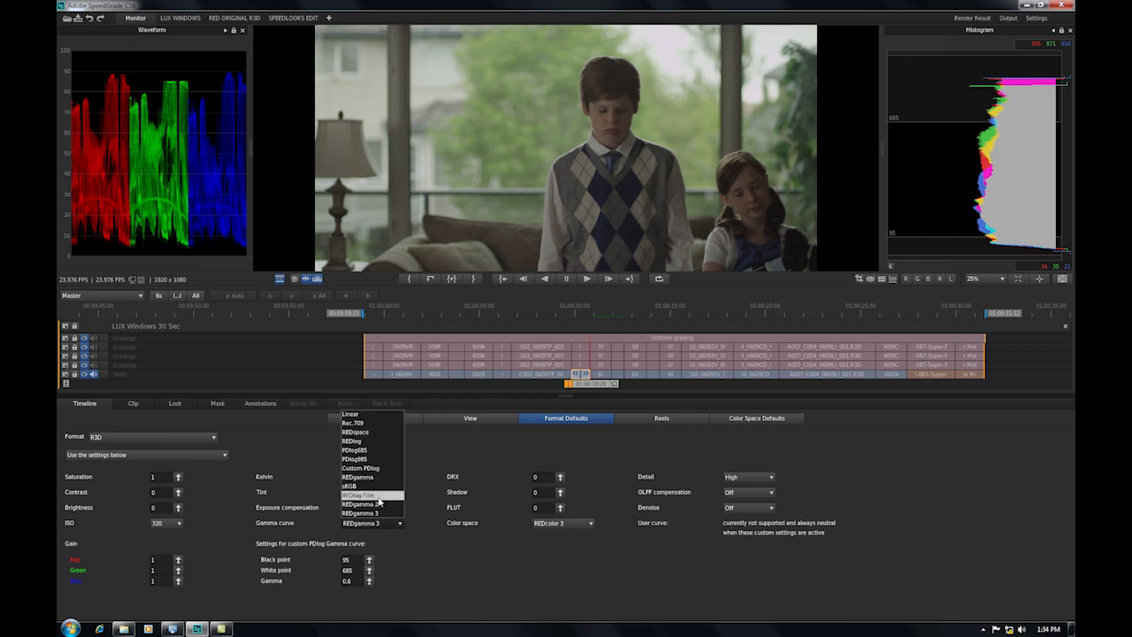
left_click(375, 496)
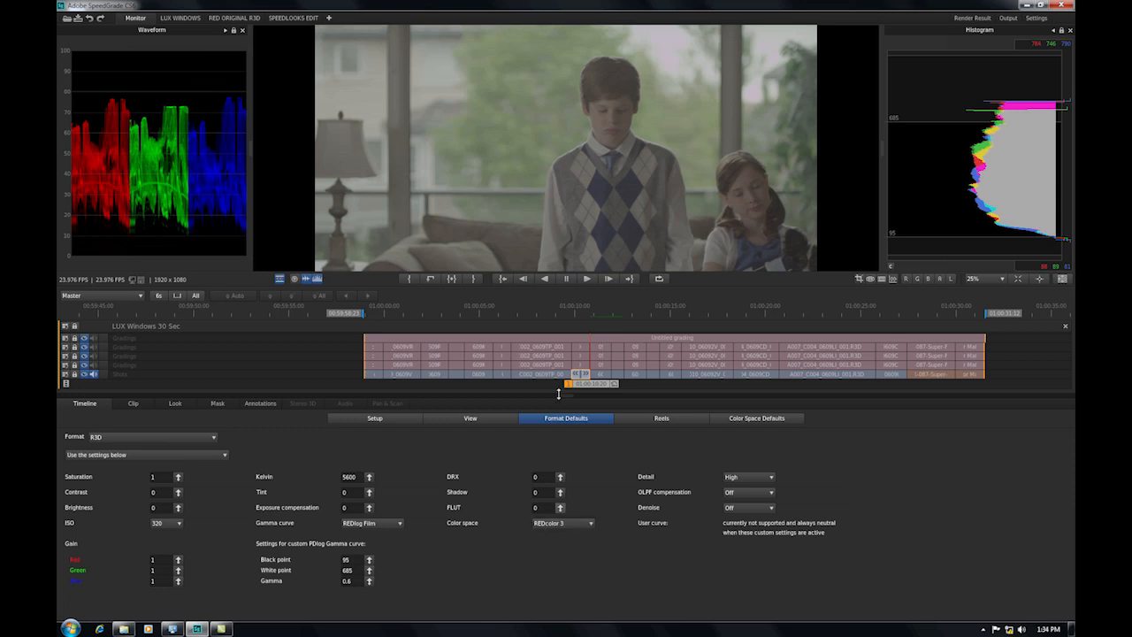
left_click_drag(598, 385, 406, 390)
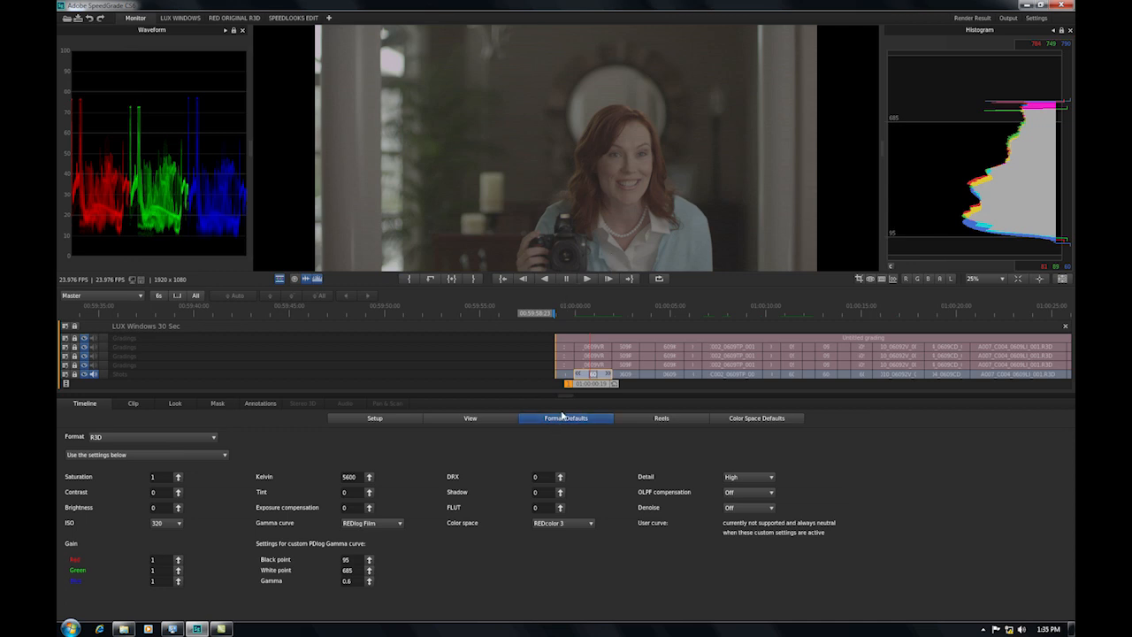
Apply the SL - PROFILE - RED EPIC look from the CAMERA SPEEDLOOKS folder to the woman's shot near the timeline's start
left_click_drag(594, 387, 575, 384)
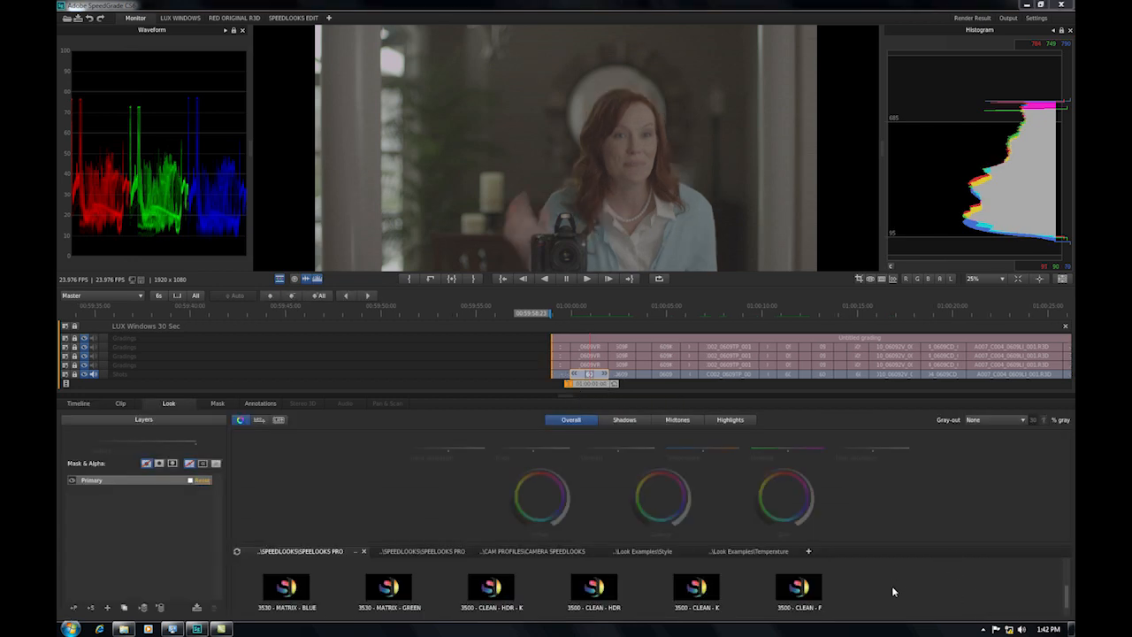
left_click(522, 551)
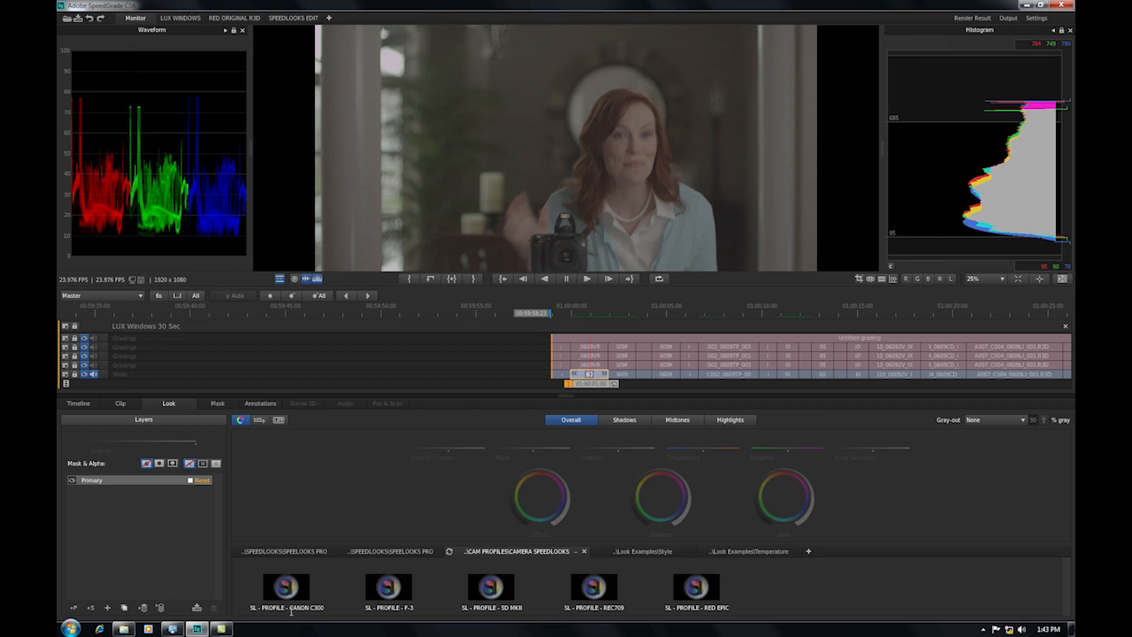
left_click(705, 588)
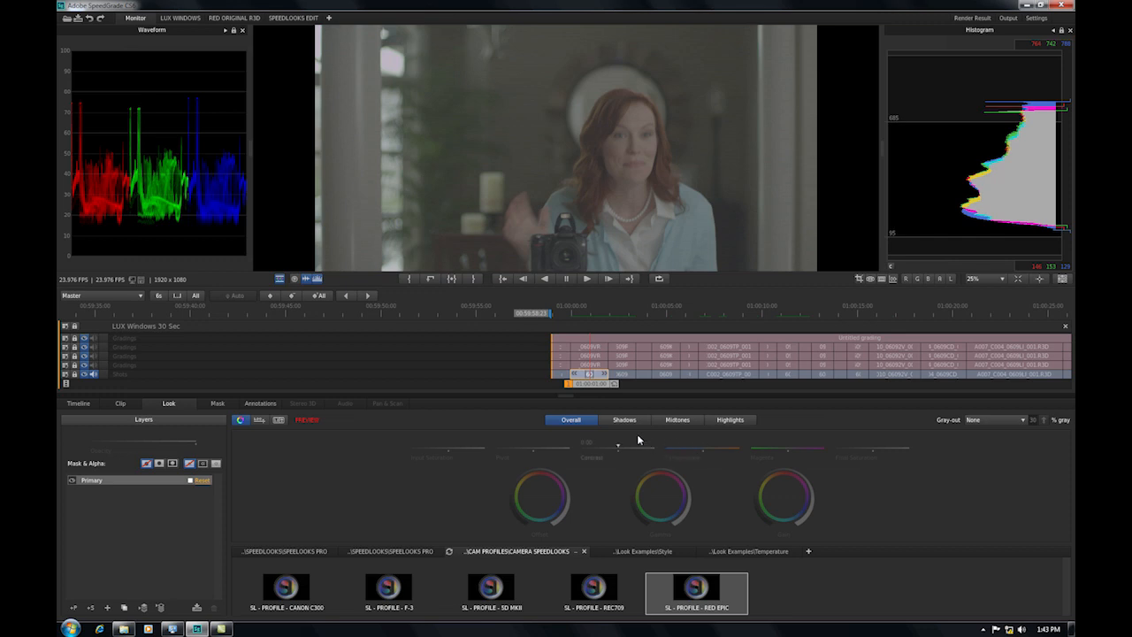
key("Down")
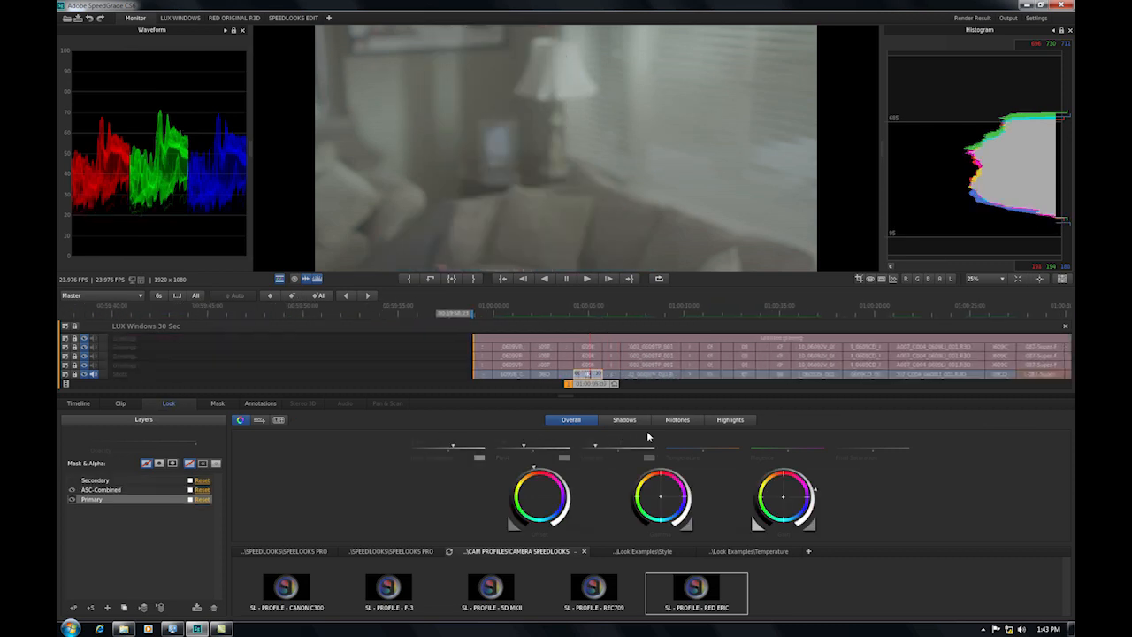
Preview the 3500 - CLEAN - K look from the SPEEDLOOKS PRO folder on the full-length grading clip and play the timeline from its start
left_click(292, 551)
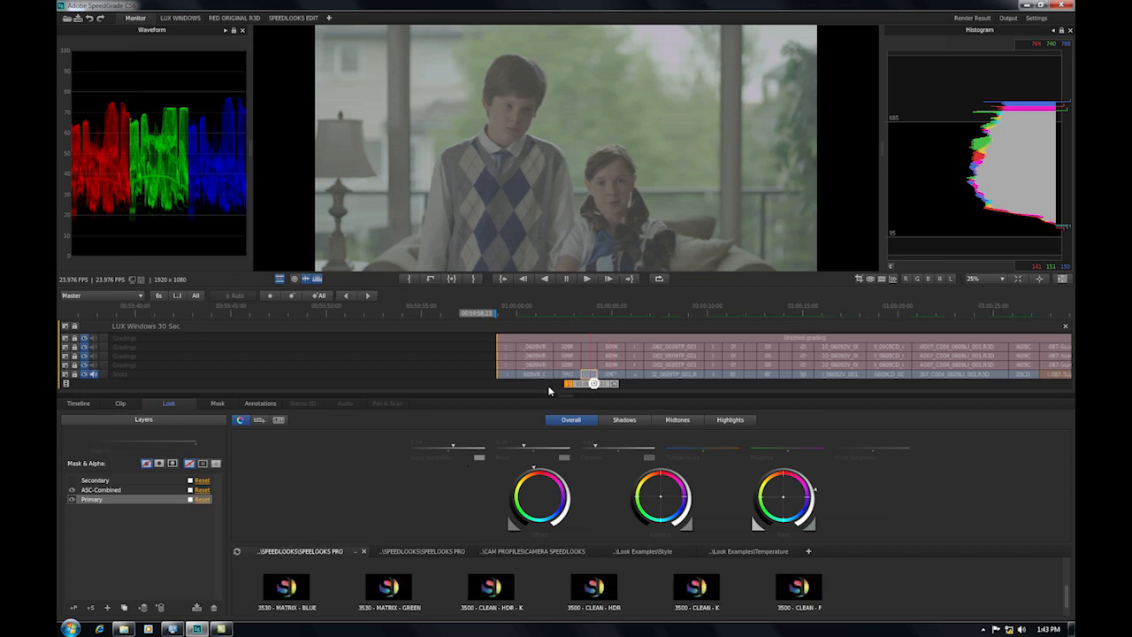
left_click(583, 340)
mouse_move(719, 604)
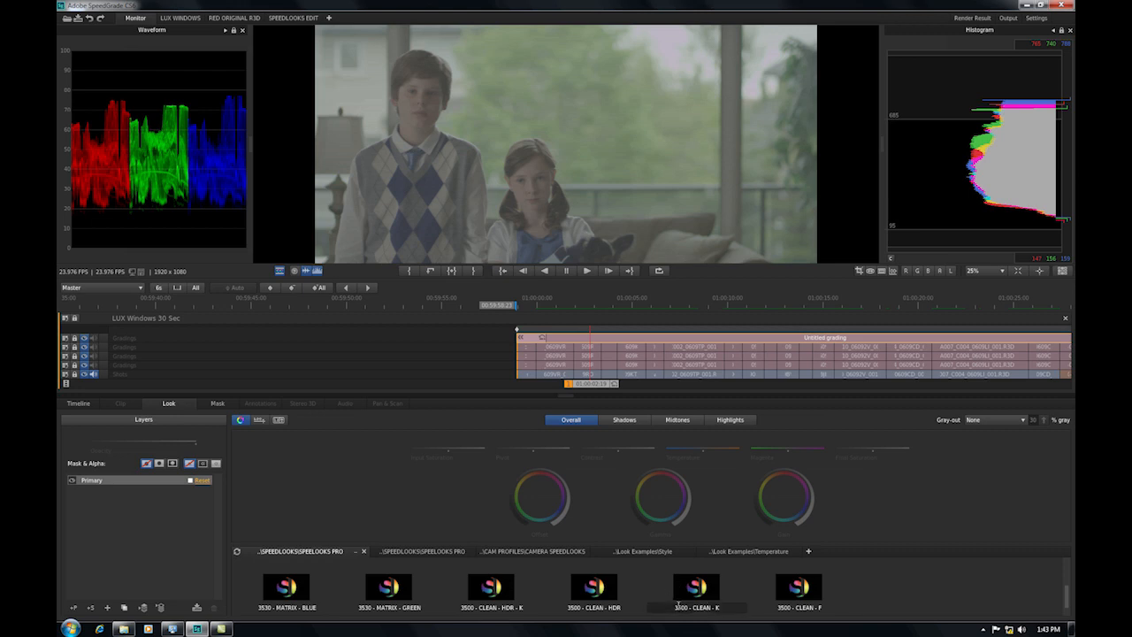
left_click(702, 590)
key("Home")
key("space")
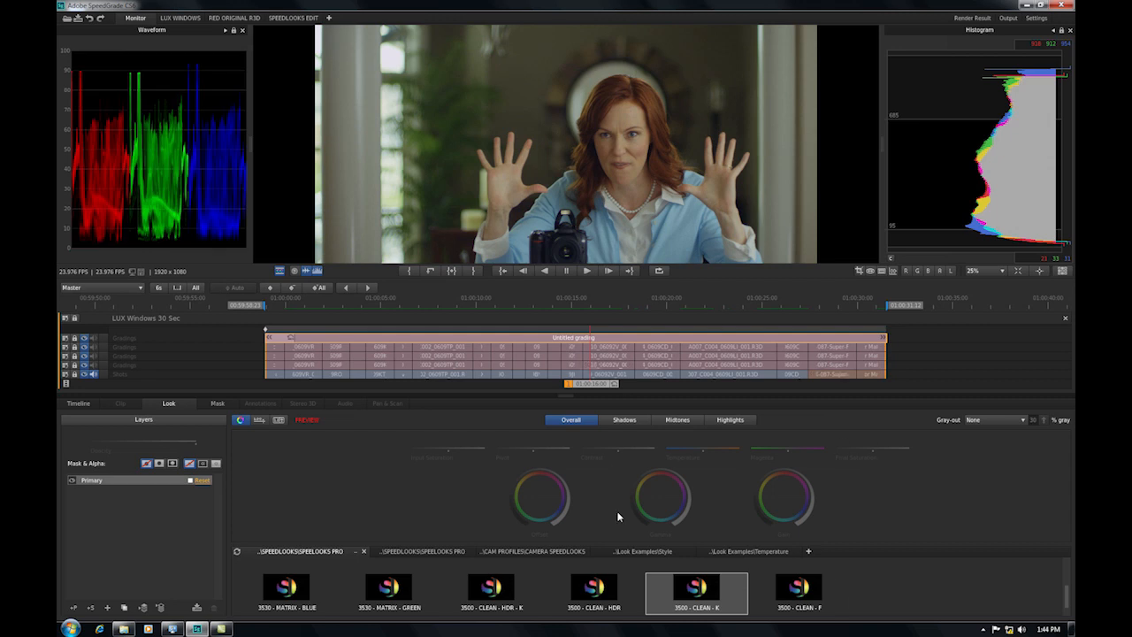
Apply the 3500 - CLEAN - F look to the full-length grading clip, viewing it side by side with the RED Rec 709 timeline
left_click(808, 583)
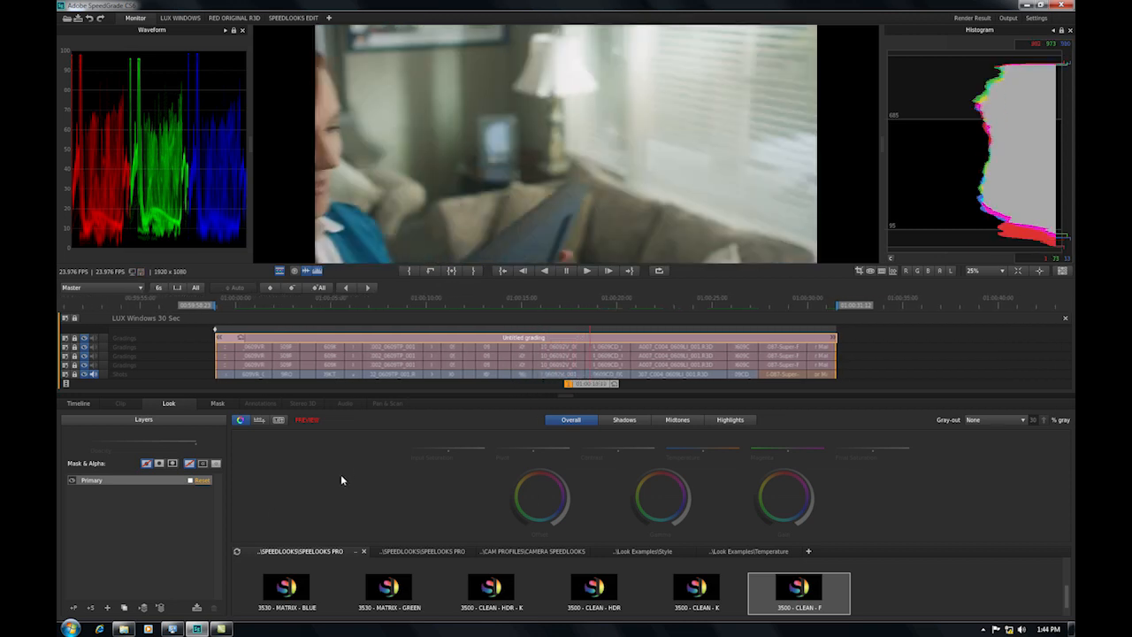
key("Up")
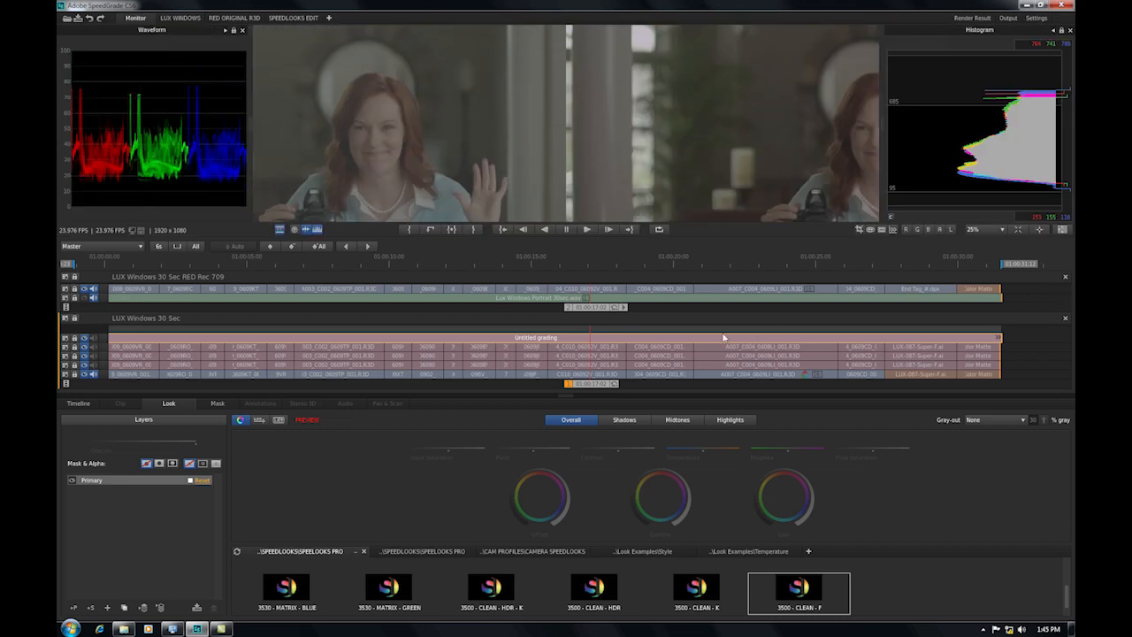
key("minus")
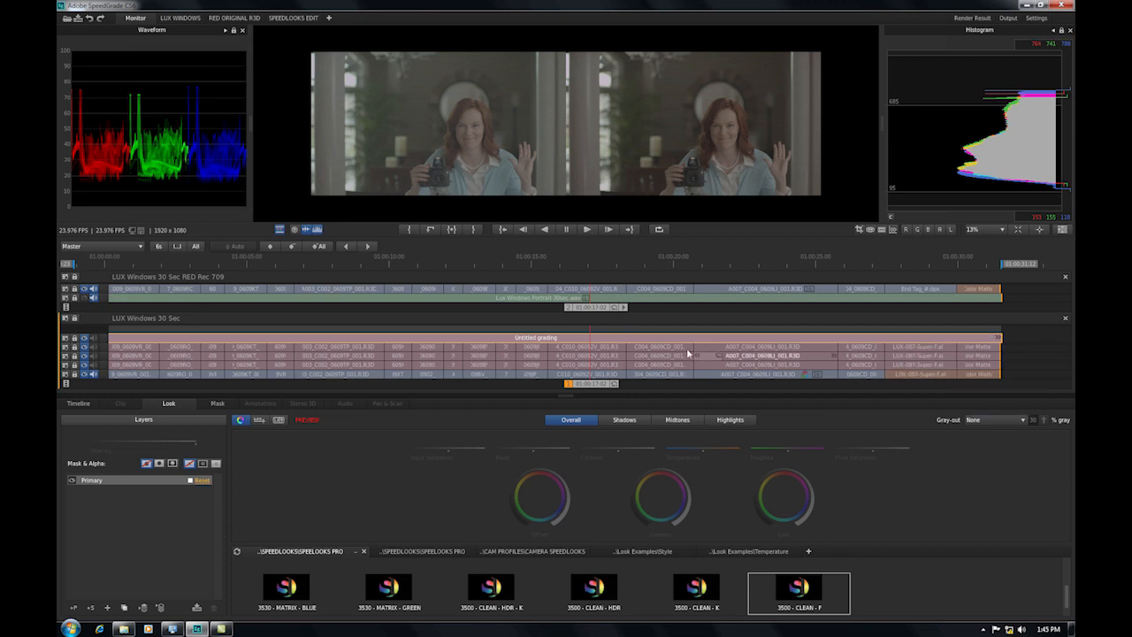
left_click(801, 589)
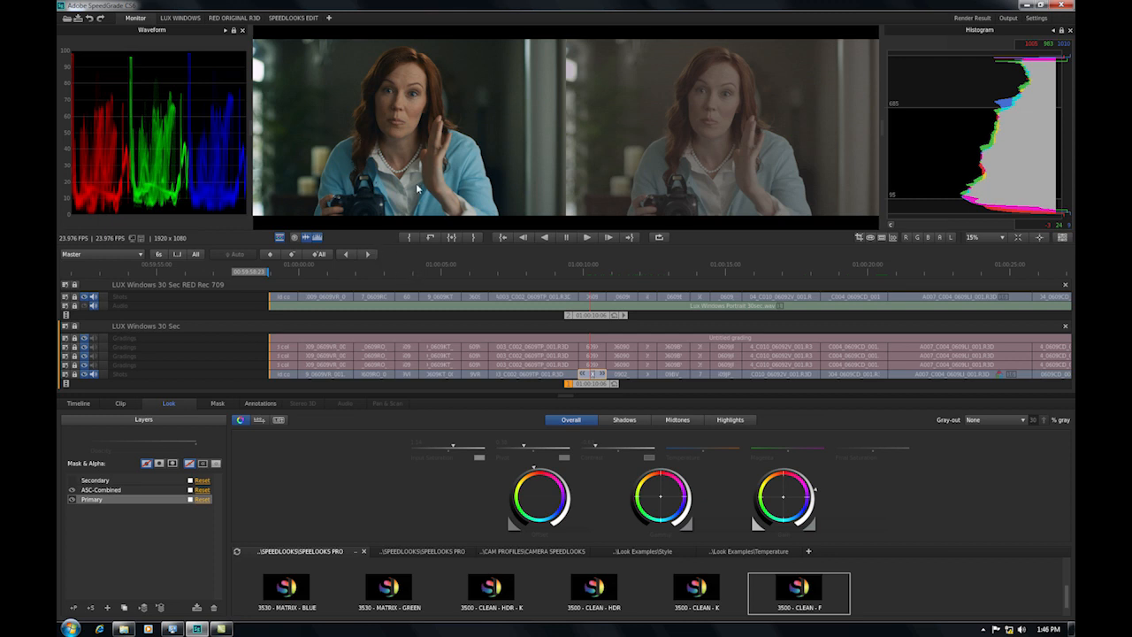
Return to the start of the timeline and play the graded edit alongside the RED Rec 709 version
key("space")
left_click_drag(598, 316, 265, 357)
key("space")
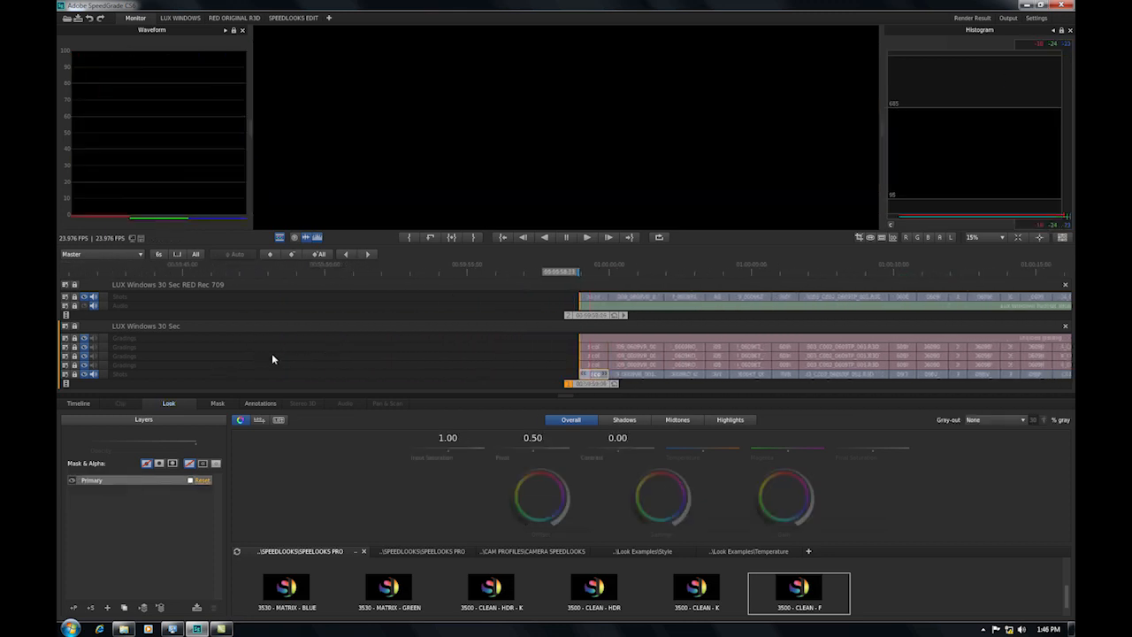